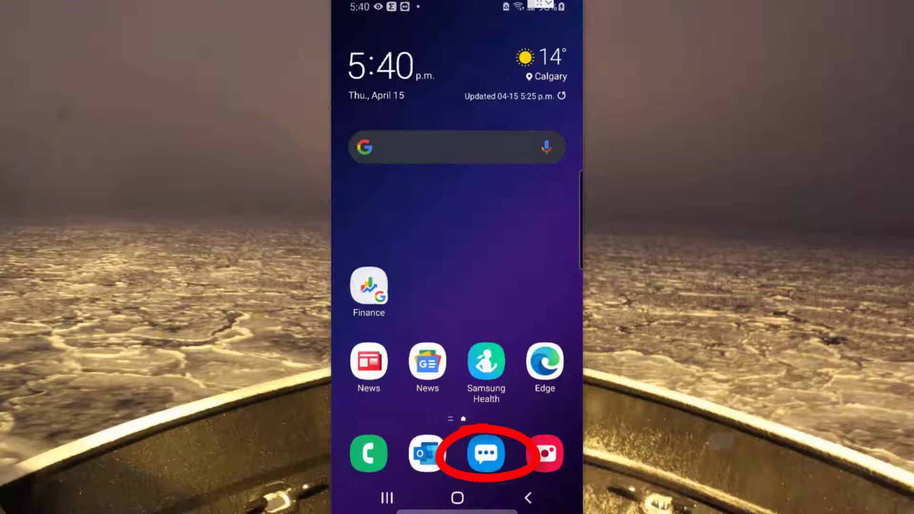
left_click(486, 454)
left_click(457, 279)
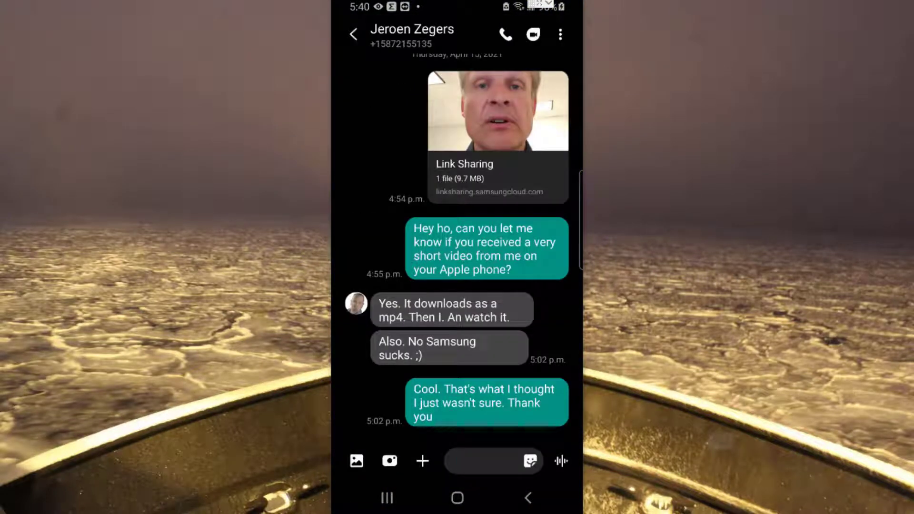
left_click(485, 461)
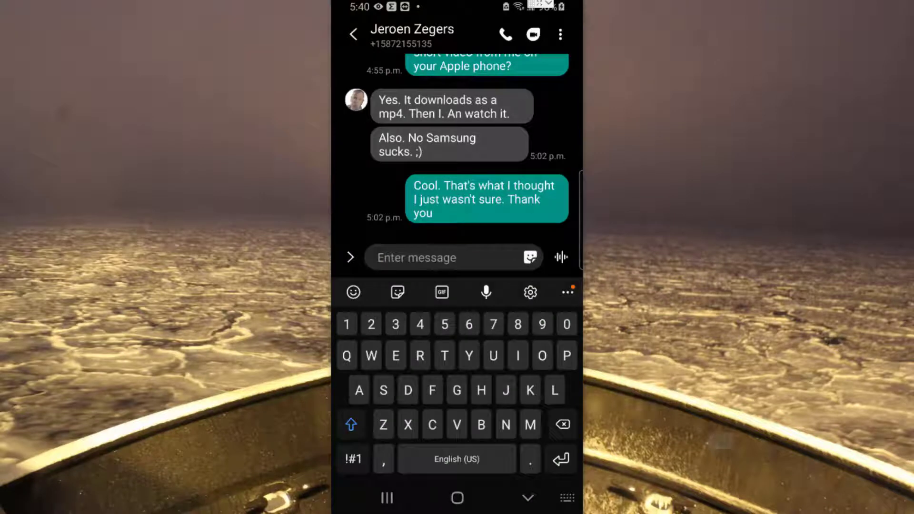
type("Bjkvvn")
- Expand the attachment options and bring up the photo and video gallery
left_click(350, 258)
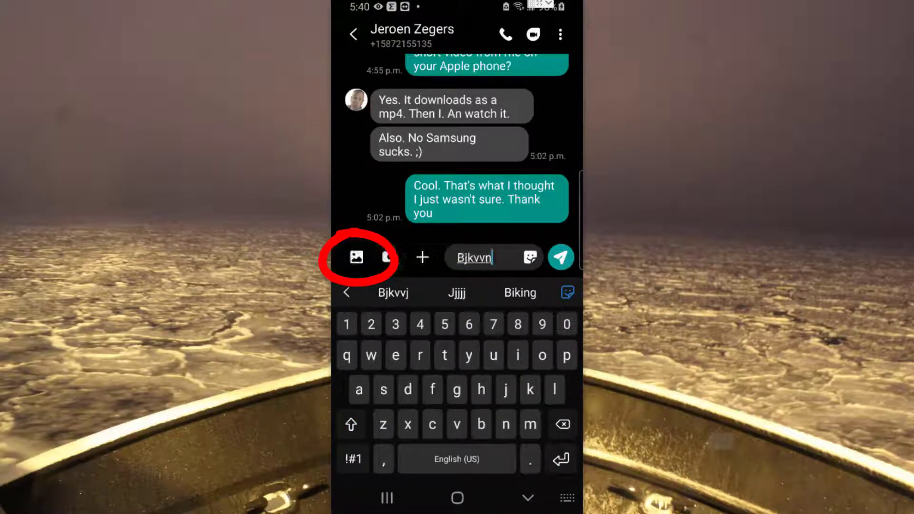
left_click(356, 257)
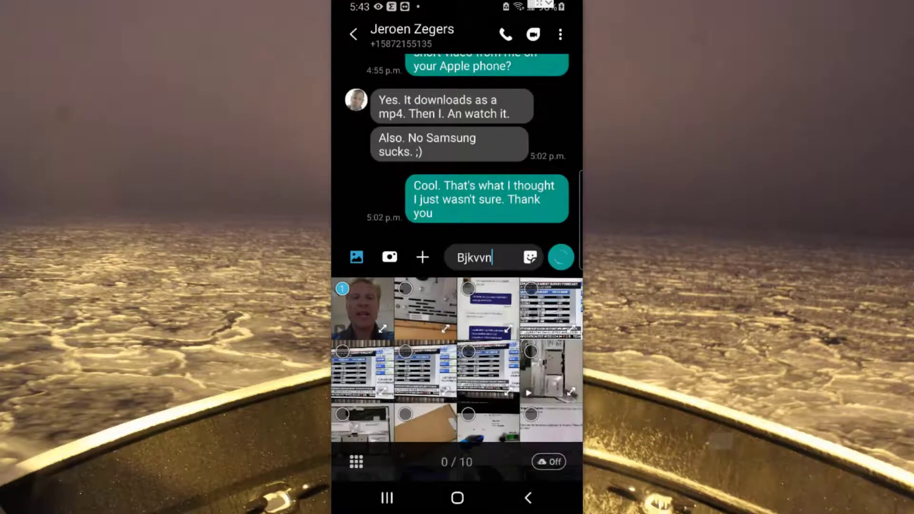
- Return to the contact's thread and delete the stray draft text
left_click(528, 498)
left_click(486, 452)
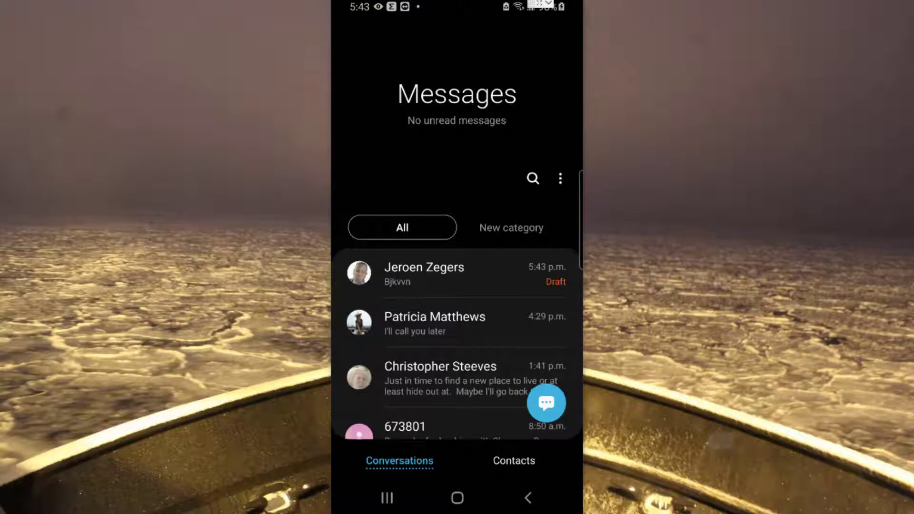
left_click(443, 274)
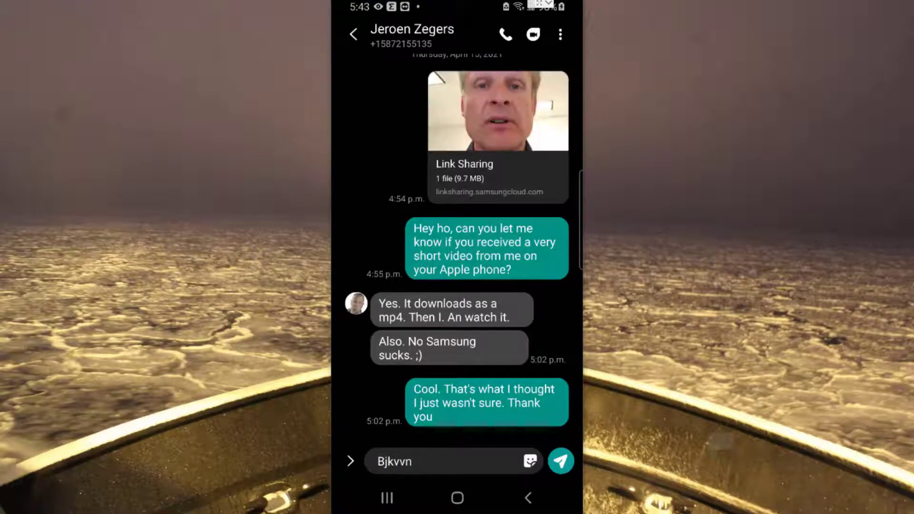
left_click(413, 462)
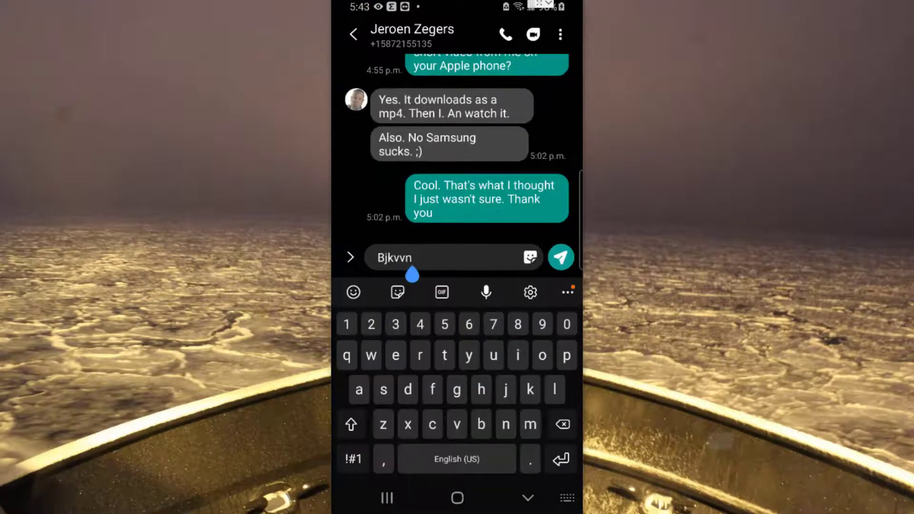
key("BackSpace")
key("BackSpace")
key("BackSpace")
key("BackSpace")
key("BackSpace")
key("BackSpace")
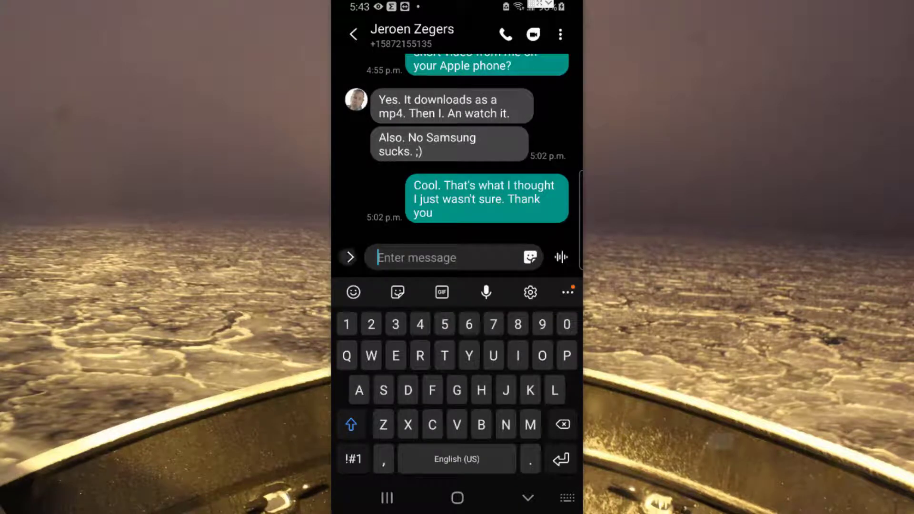
- From the gallery, switch Link Sharing on and attach the recorded video
left_click(350, 258)
left_click(357, 258)
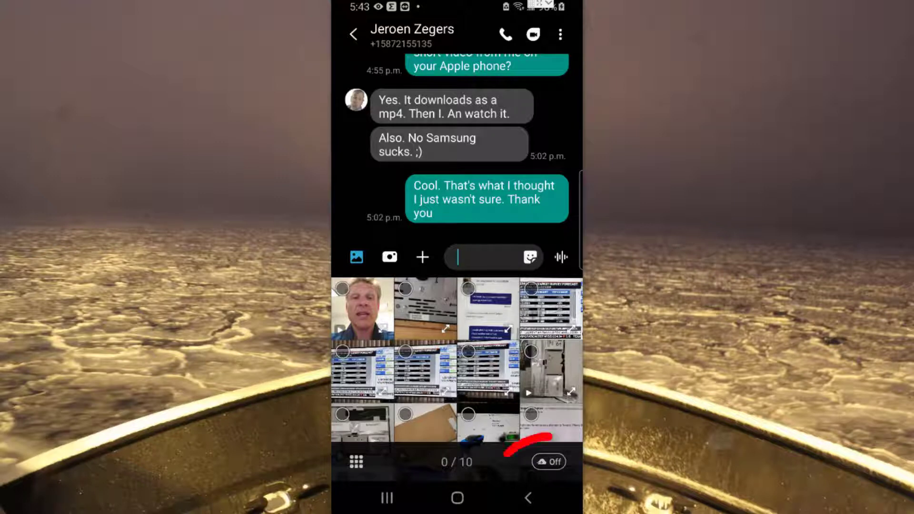
left_click(550, 463)
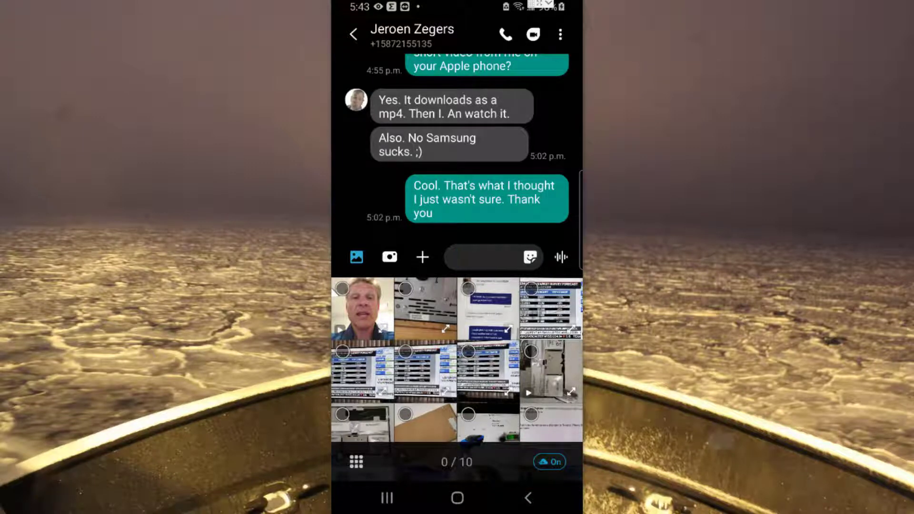
left_click(342, 289)
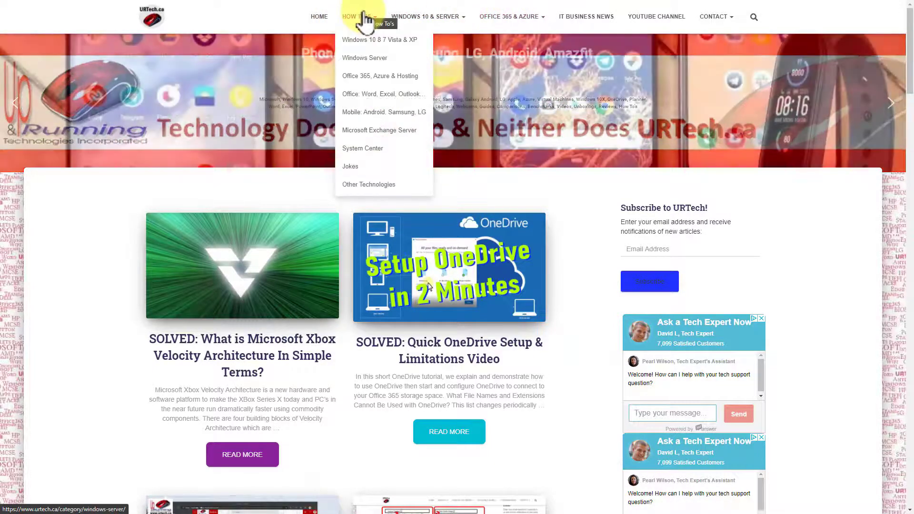
mouse_move(359, 16)
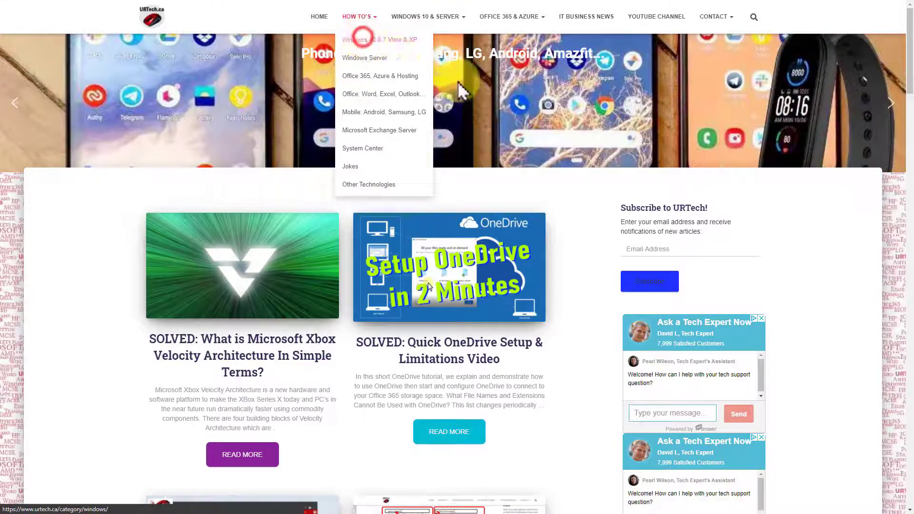
- Browse the Windows 10 8 7 Vista & XP how-to category on URTech.ca
left_click(364, 35)
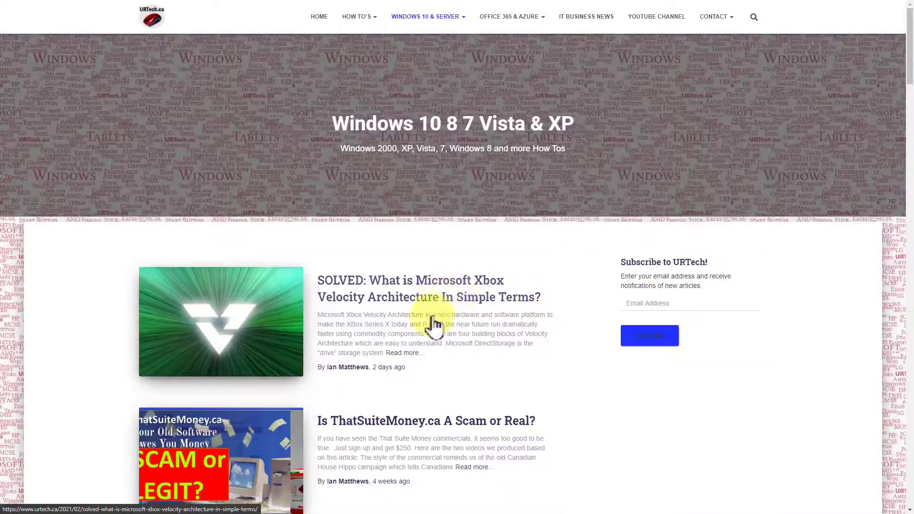
scroll(427, 329, "down", 2)
scroll(427, 330, "down", 2)
scroll(422, 329, "down", 1)
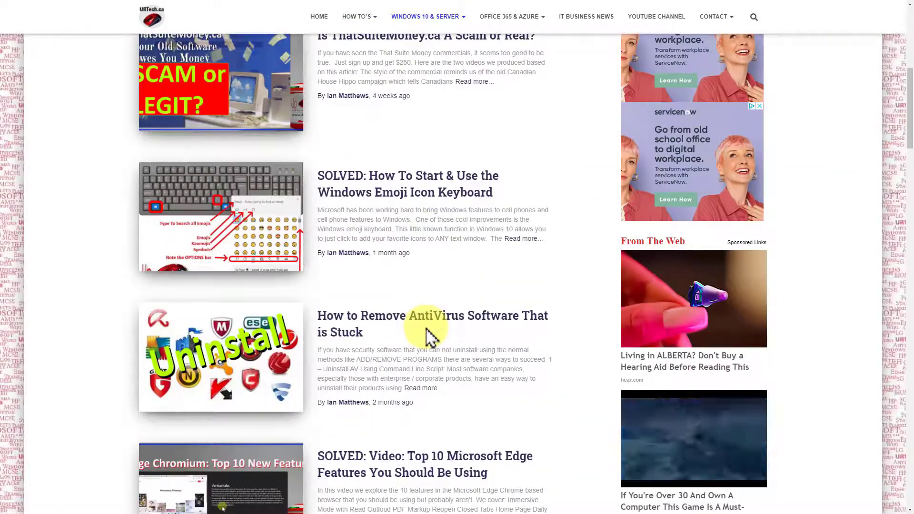
scroll(419, 326, "down", 2)
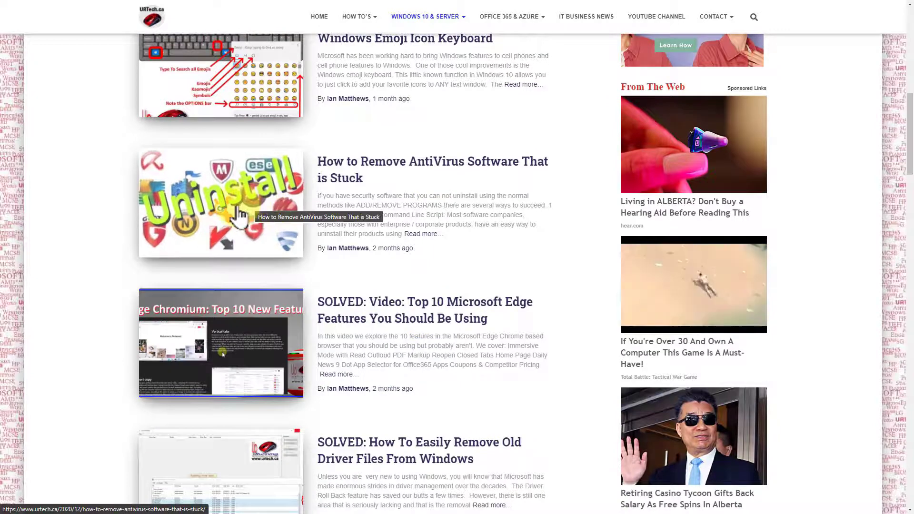
scroll(262, 206, "down", 2)
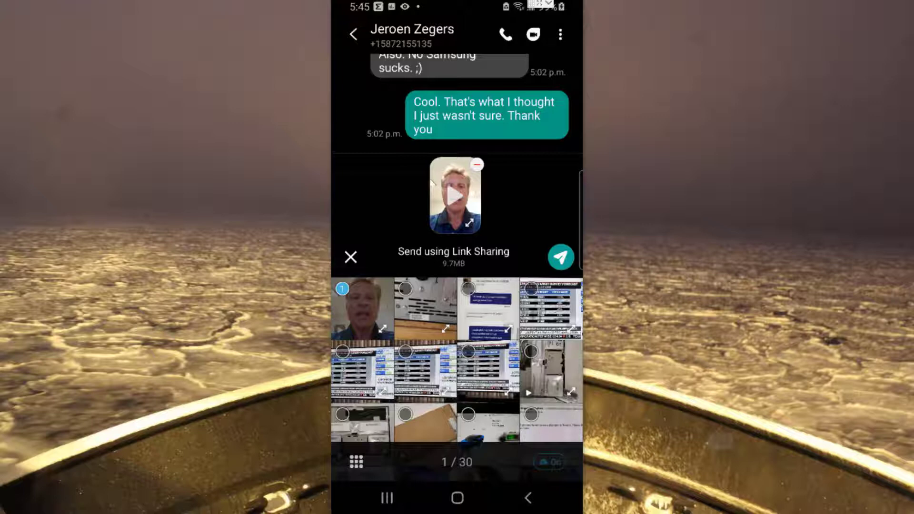
- Cancel the video attachment and paste the linksharing.samsungcloud.com link into the reply
left_click(528, 498)
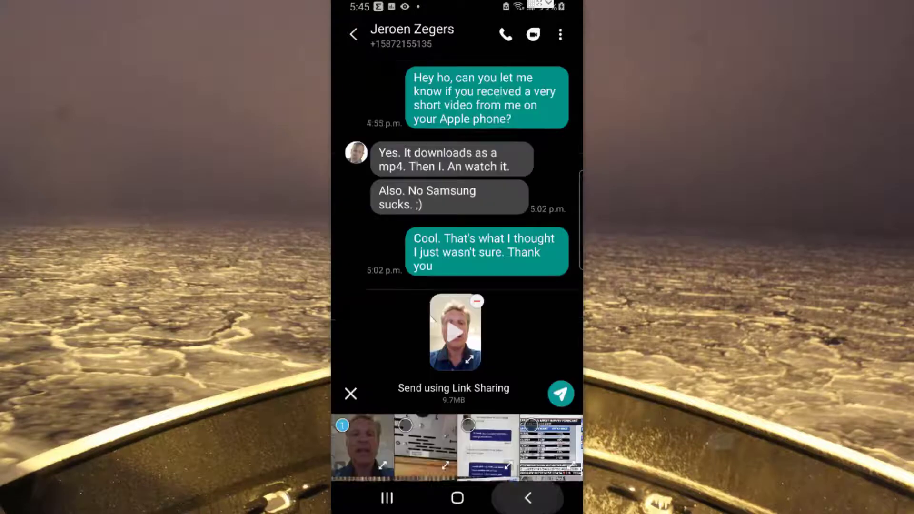
scroll(458, 248, "up", 5)
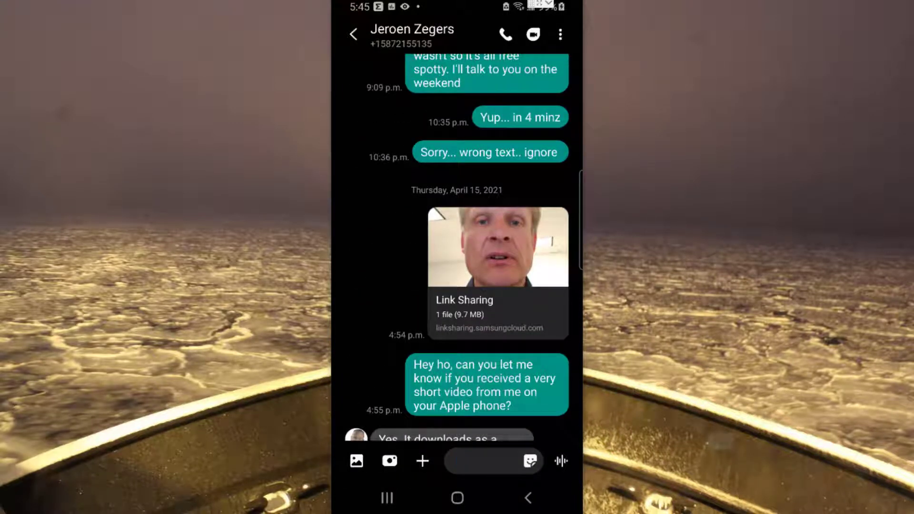
scroll(457, 248, "down", 2)
scroll(457, 261, "up", 1)
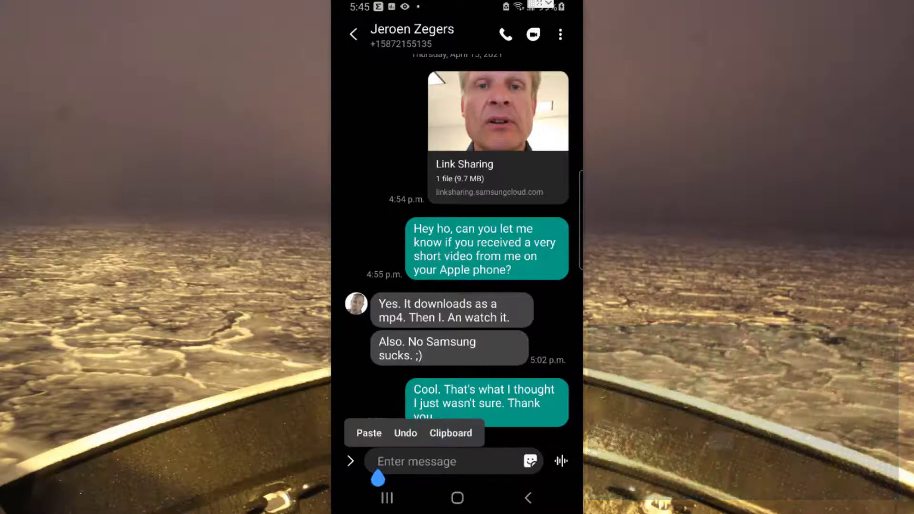
left_click(370, 432)
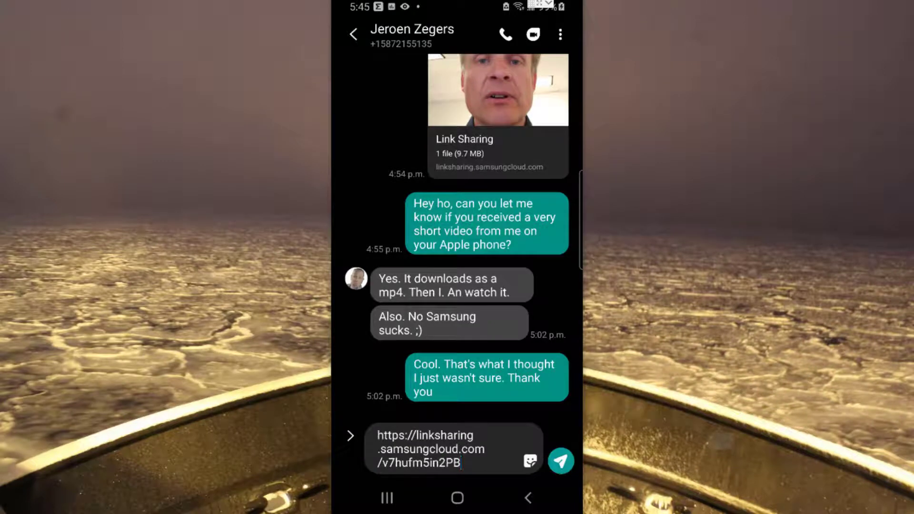